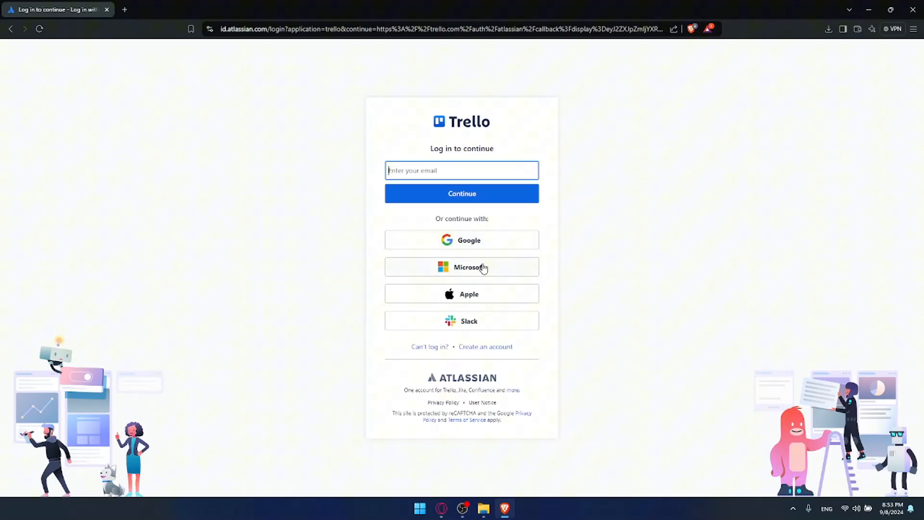
Step: Sign up for Trello with Google and pick the account, reaching the verify-it's-you prompt
left_click(486, 346)
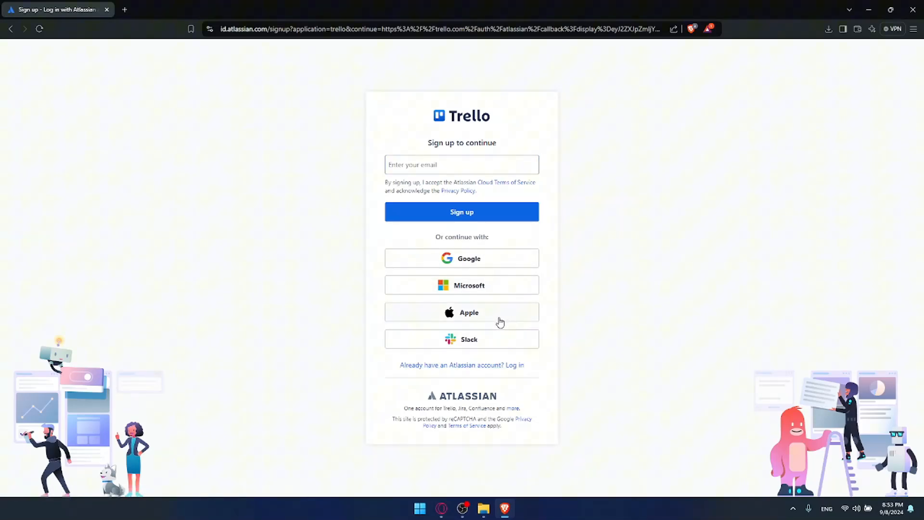
left_click(463, 260)
left_click(522, 230)
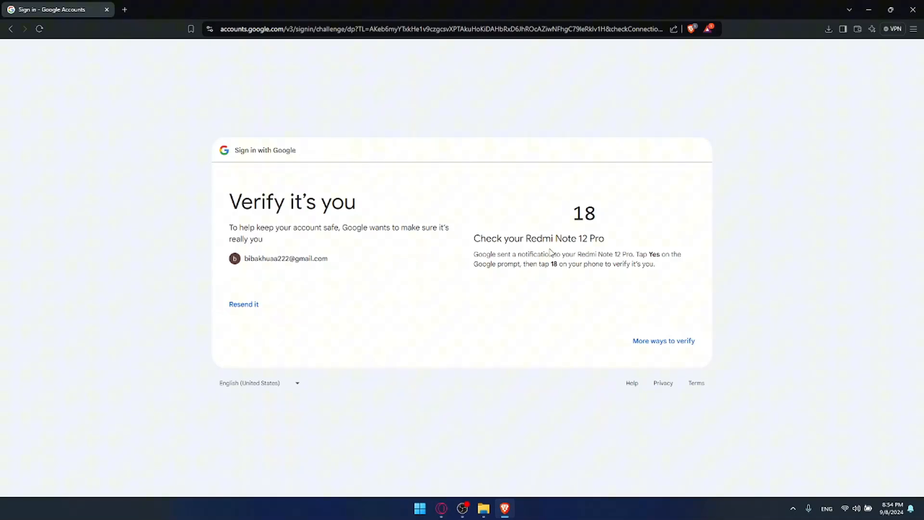
Step: Resend the phone prompt, then choose verifying with a security code from the phone
left_click(252, 304)
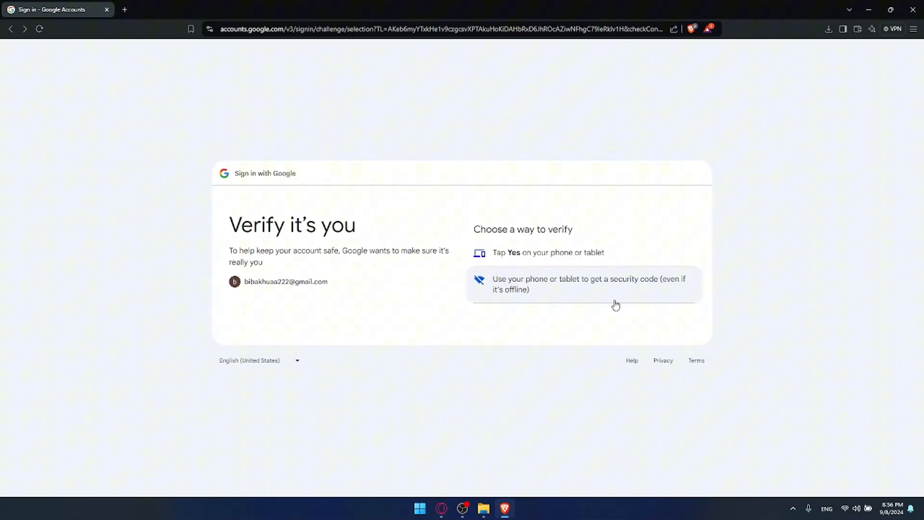
left_click(536, 289)
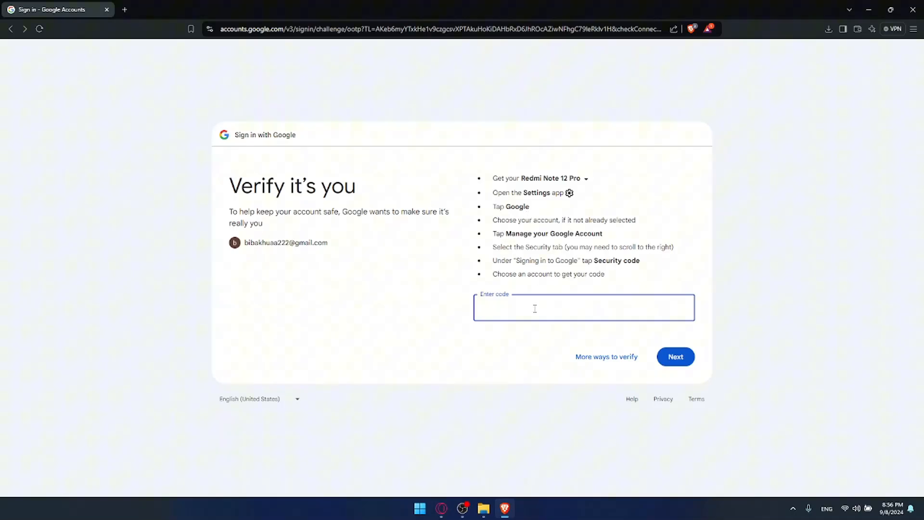
Step: Enter the phone security code and submit it, resubmitting after the Wrong code error
left_click(669, 357)
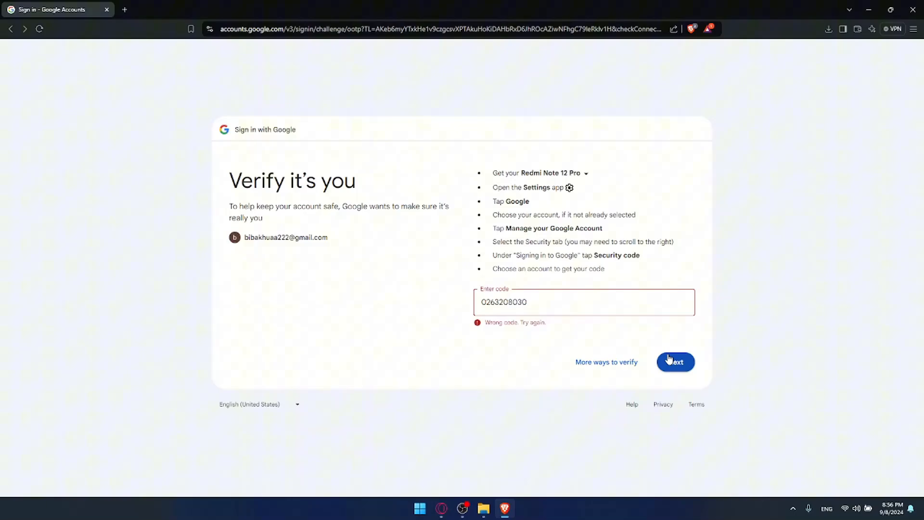
left_click(500, 302)
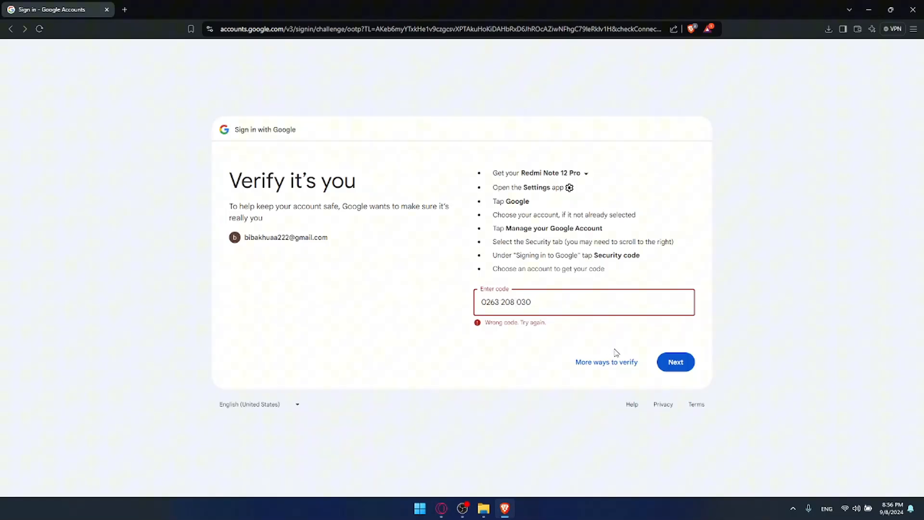
left_click(666, 356)
Step: Replace the rejected entry with a new security code and submit it to reach Trello Boards
left_click_drag(567, 302, 427, 304)
key("End")
left_click(672, 362)
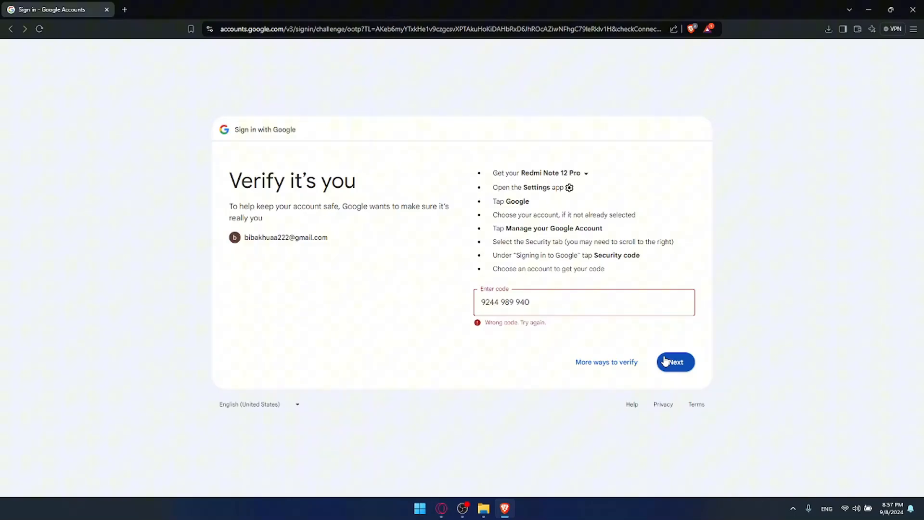
left_click(665, 361)
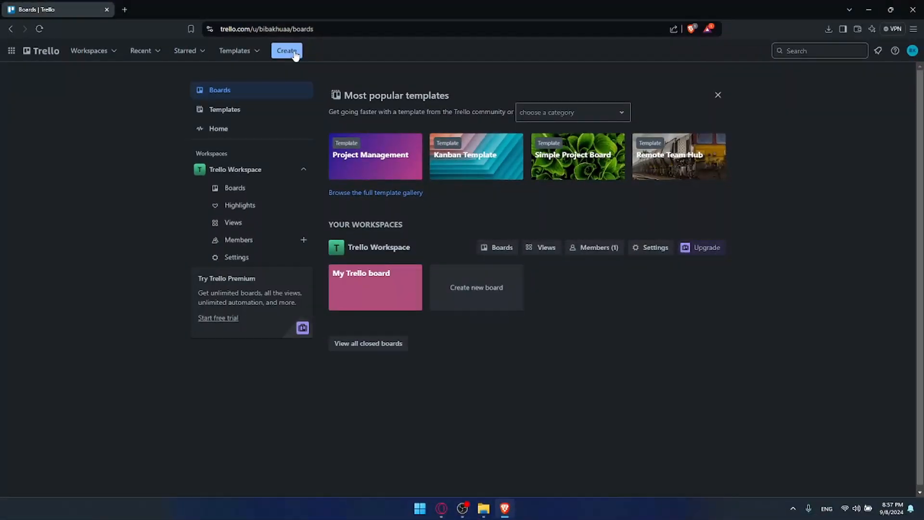
Step: Start a new board using the starry sky over rocky peak photo background
left_click(296, 56)
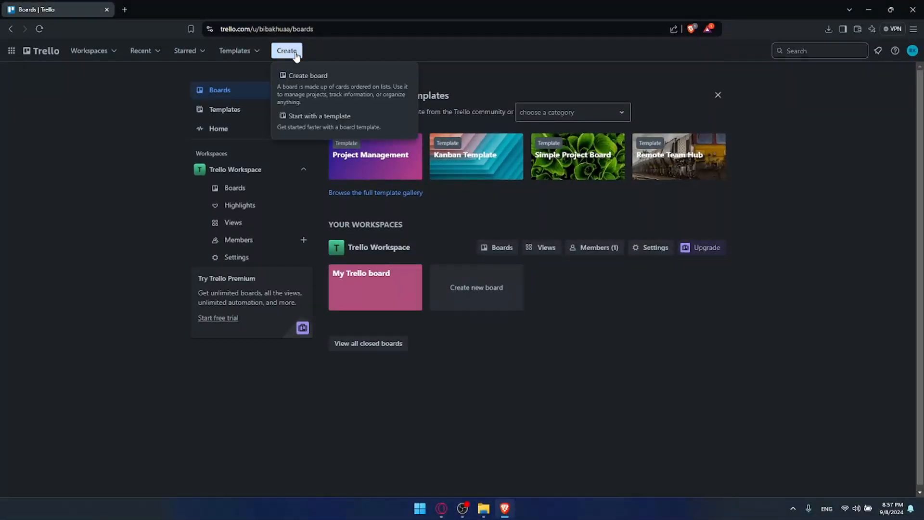
left_click(311, 82)
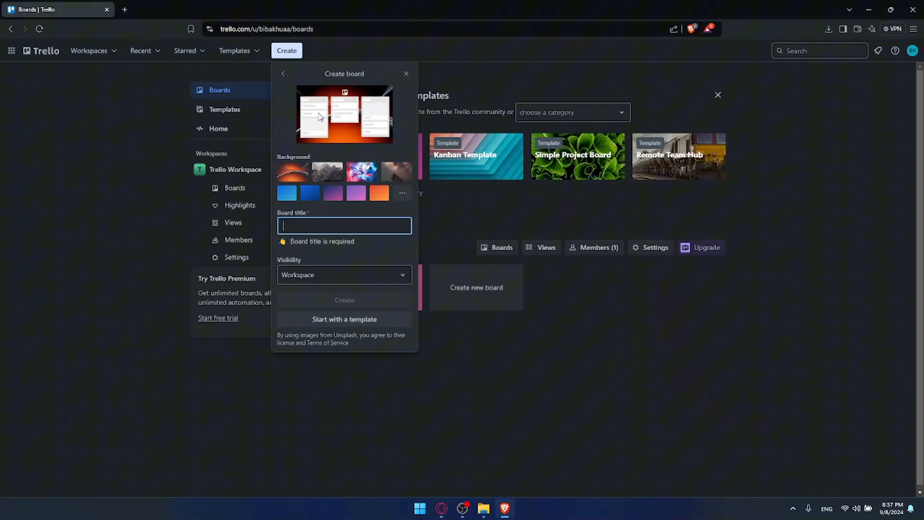
left_click(320, 173)
left_click(377, 175)
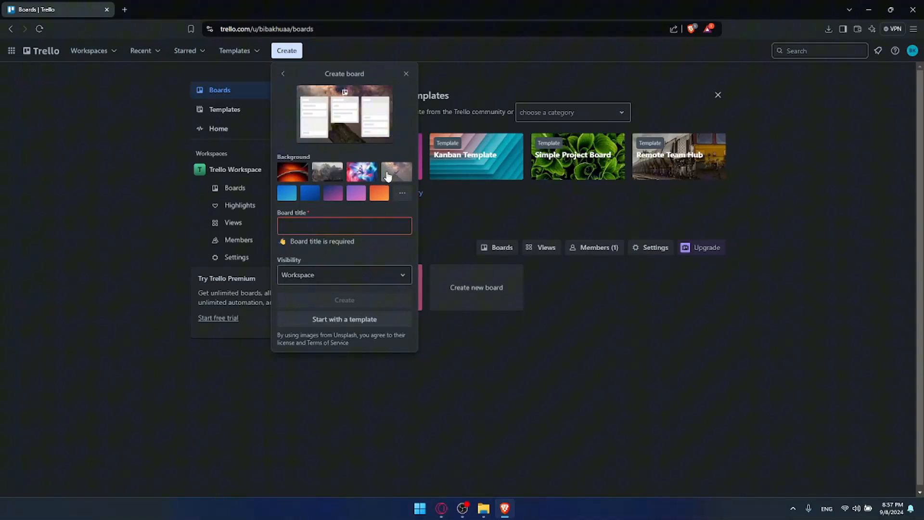
left_click(287, 193)
left_click(310, 193)
left_click(333, 193)
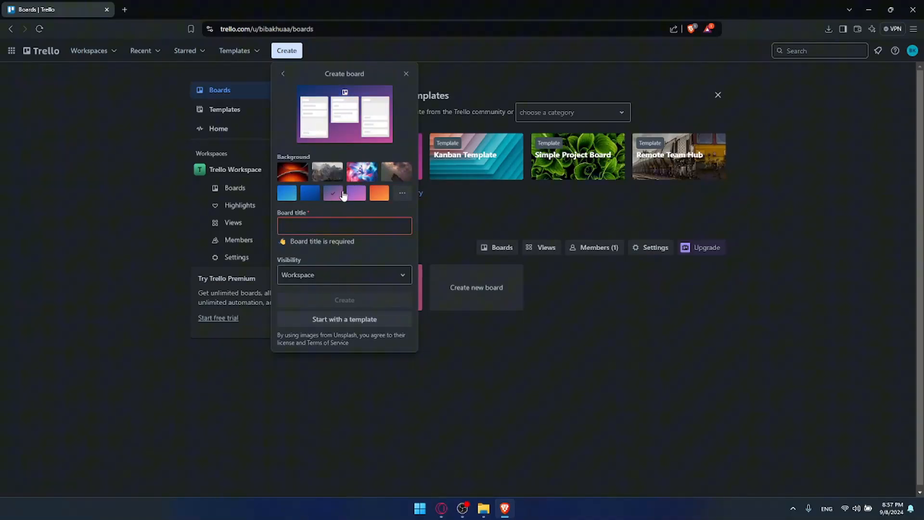
left_click(356, 193)
left_click(379, 193)
left_click(396, 175)
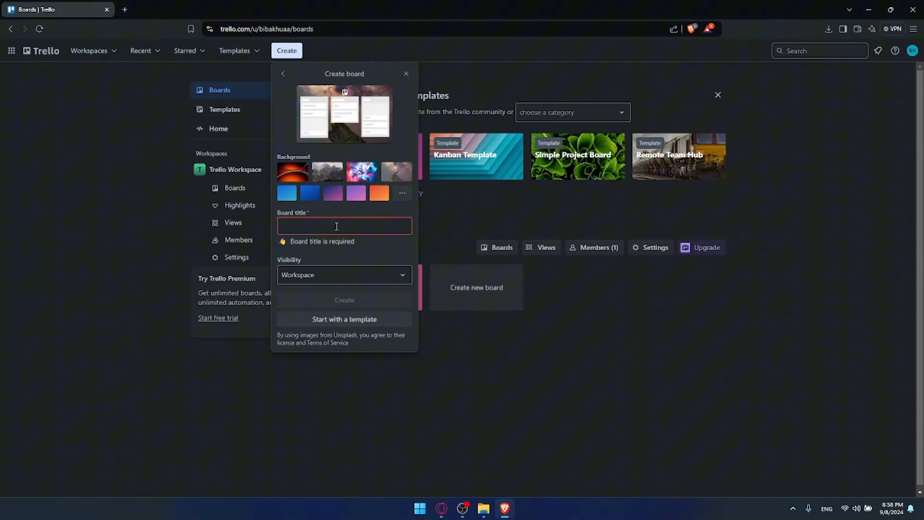
Step: Title the board 'Omix Stories' and keep its visibility on Workspace
type("Tets")
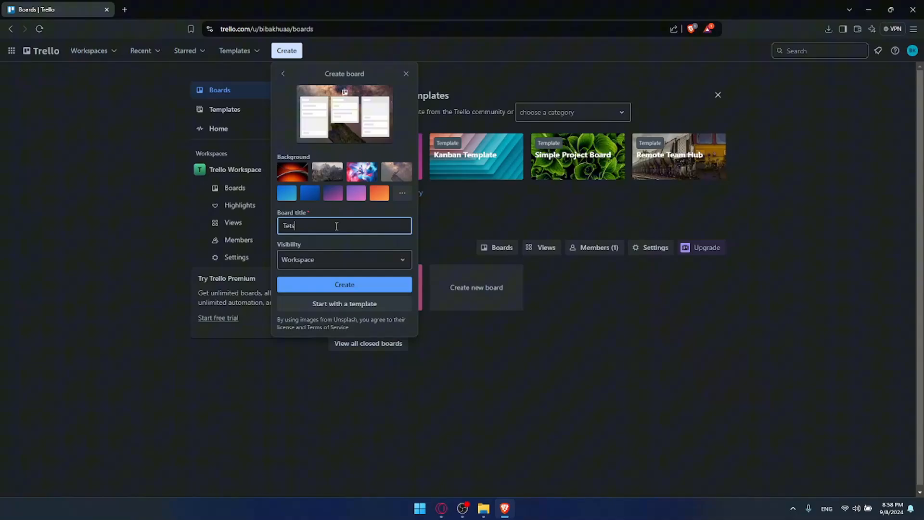
key("BackSpace")
key("BackSpace")
key("BackSpace")
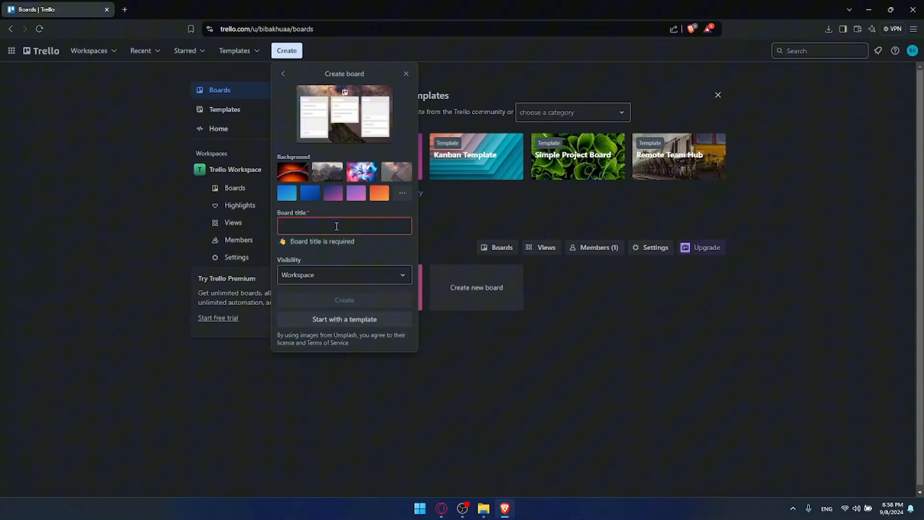
type("Omix")
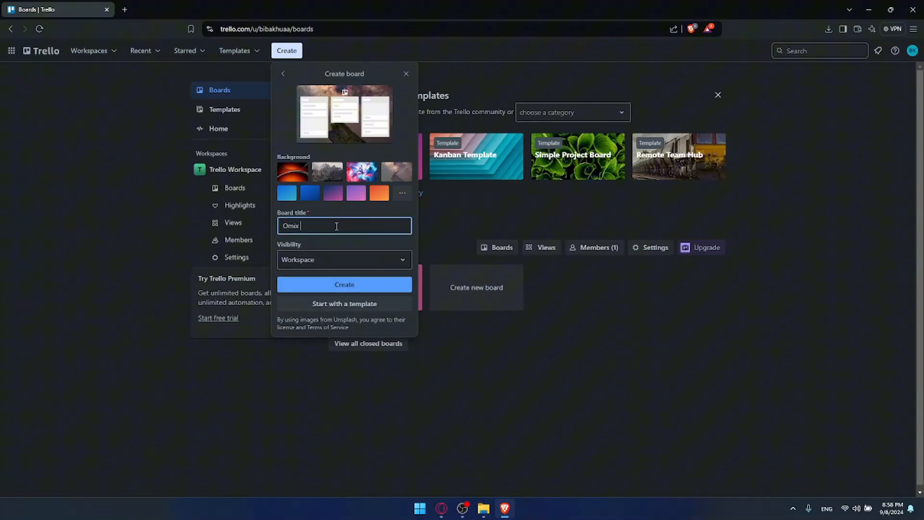
type(" Stories")
left_click(344, 259)
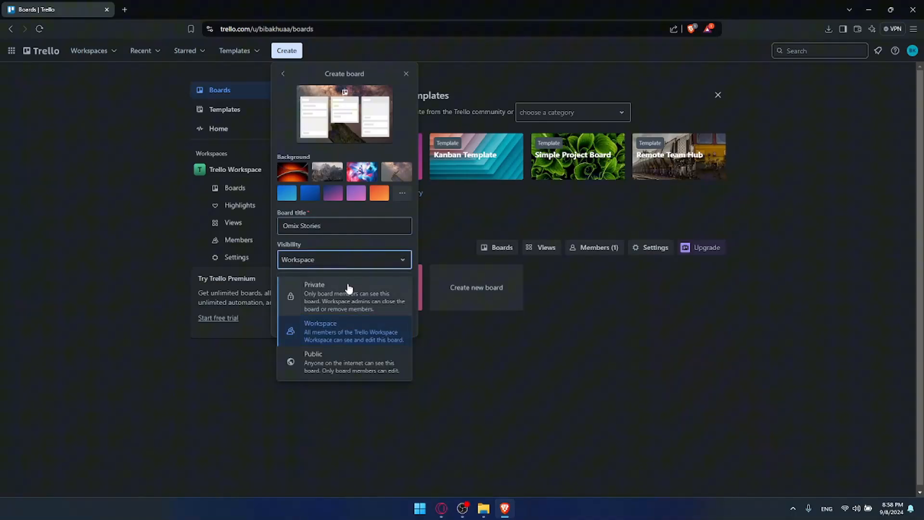
left_click(338, 340)
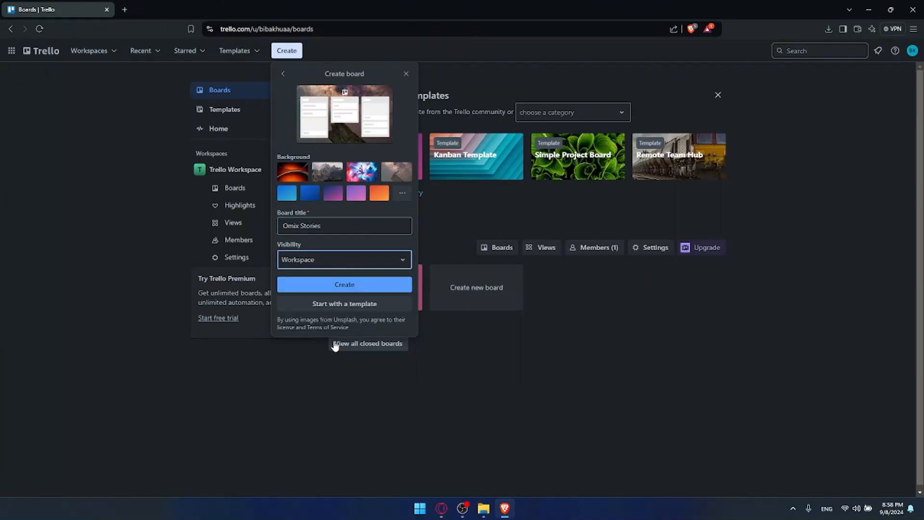
Step: Browse the full Trello template gallery, then go back to the Boards overview
left_click(335, 305)
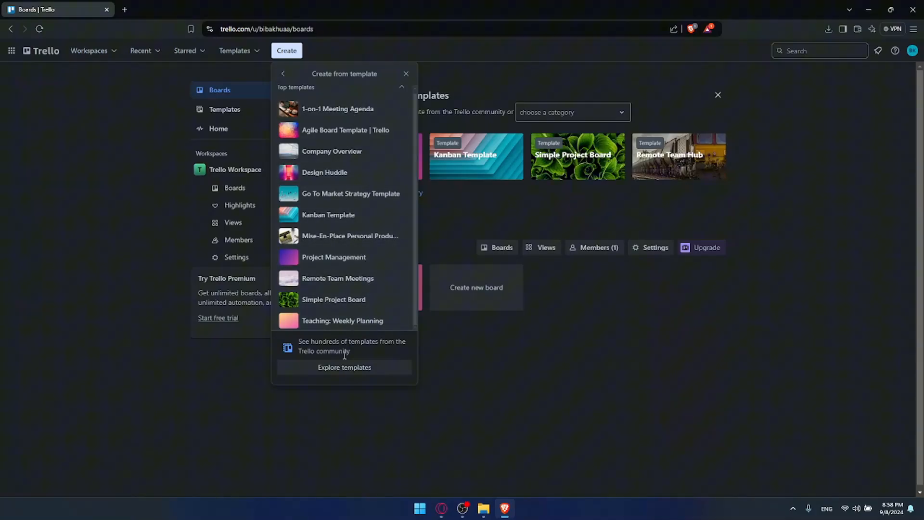
left_click_drag(335, 344, 351, 371)
left_click(349, 368)
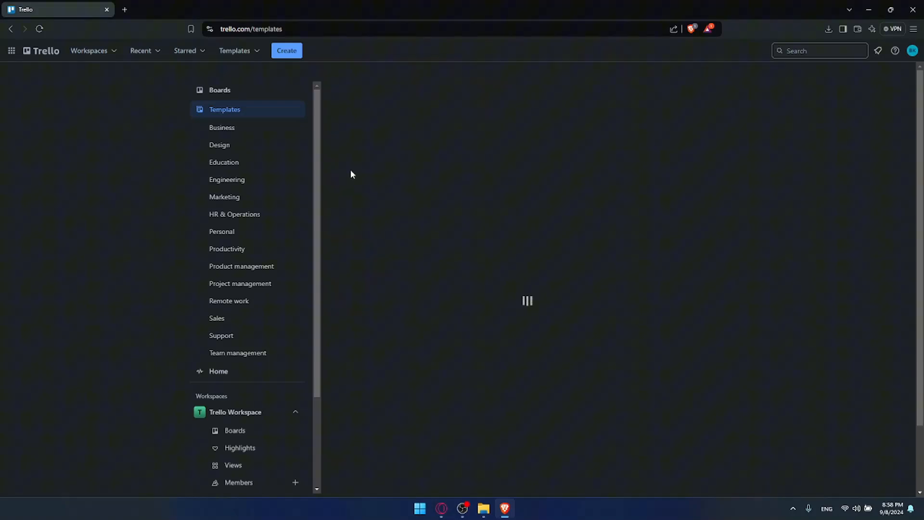
scroll(437, 181, "down", 10)
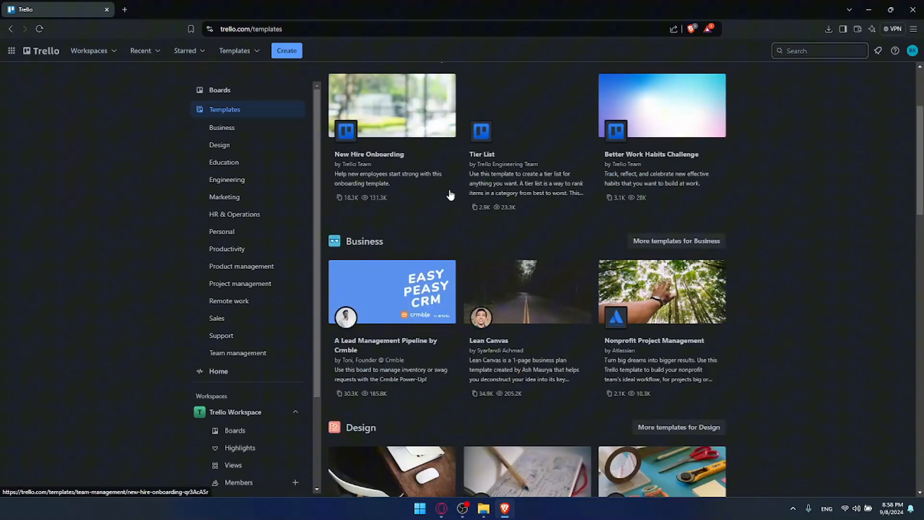
scroll(451, 192, "down", 12)
scroll(452, 190, "up", 18)
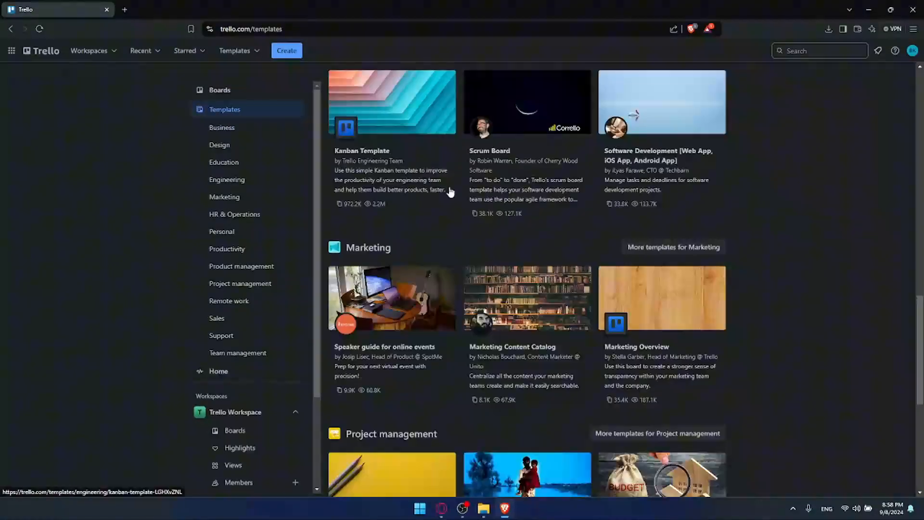
key("alt+Left")
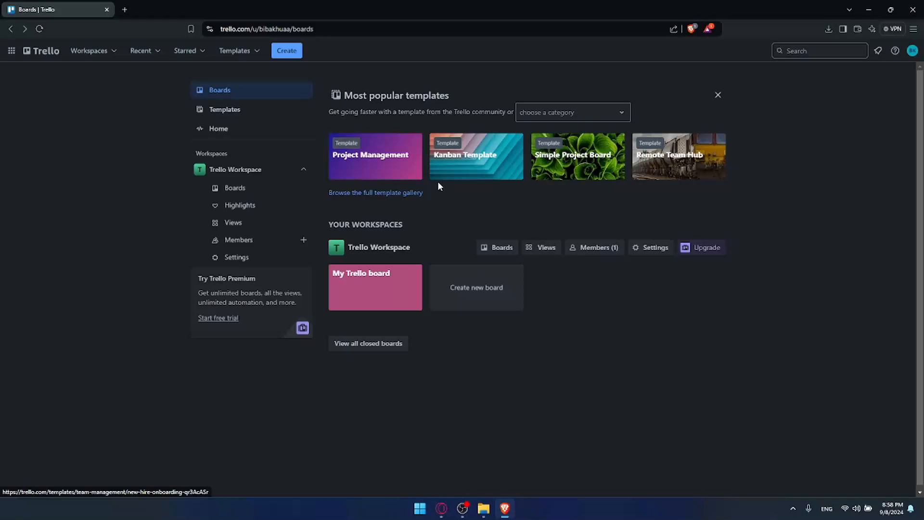
Step: Create a new board titled 'Omix Stories' with the rocky-peak background
left_click(293, 52)
left_click(303, 77)
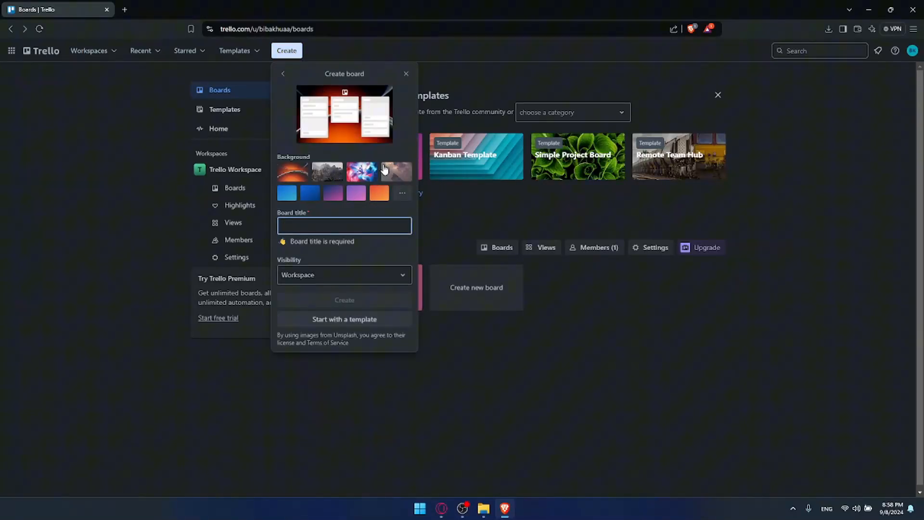
left_click(314, 227)
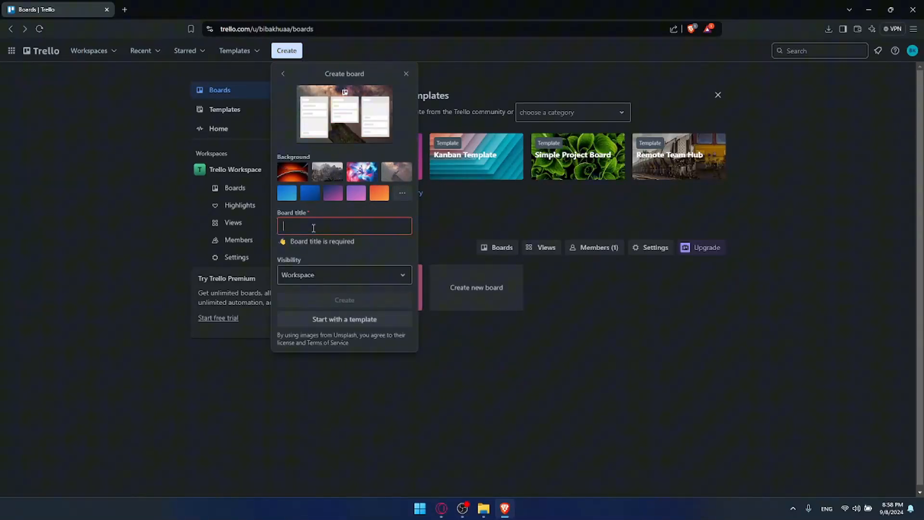
type("m")
key("BackSpace")
type("Omix S")
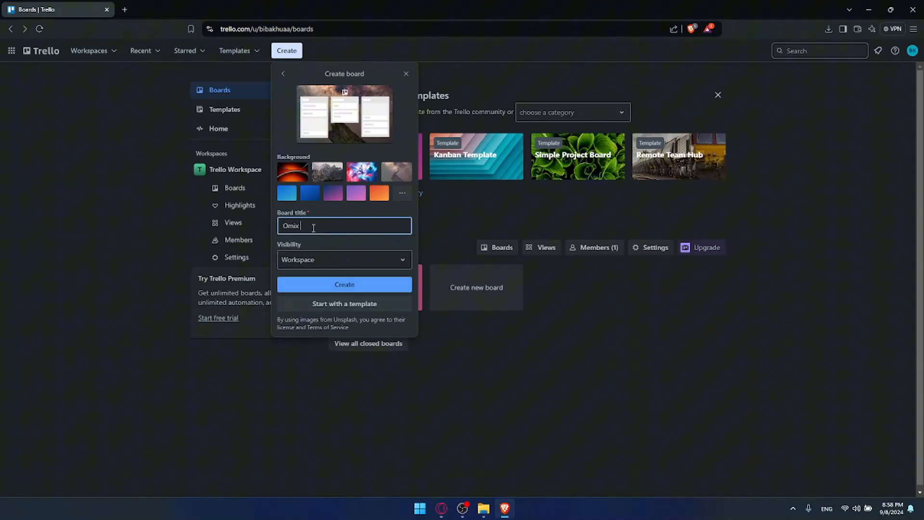
type("toories")
left_click(343, 284)
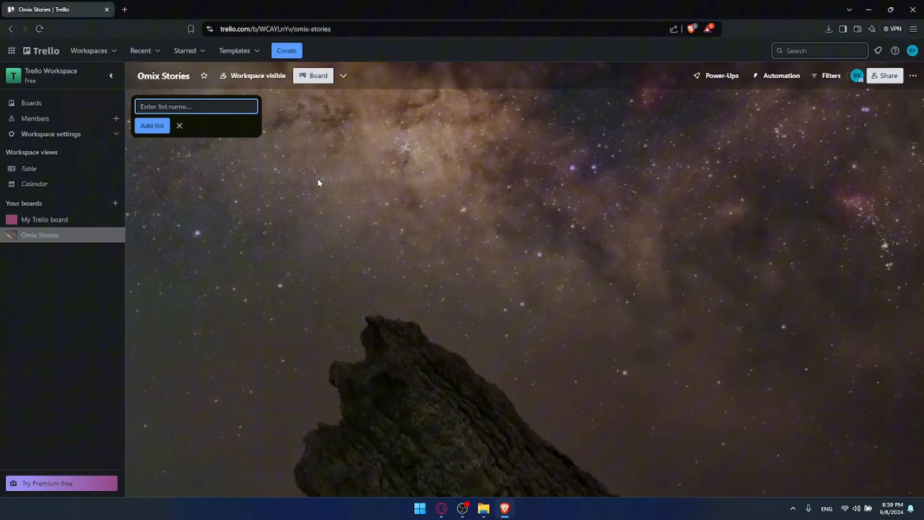
Step: Add the lists Backlog, In Progress and Completed to the Omix Stories board
type("Backlog")
key("Return")
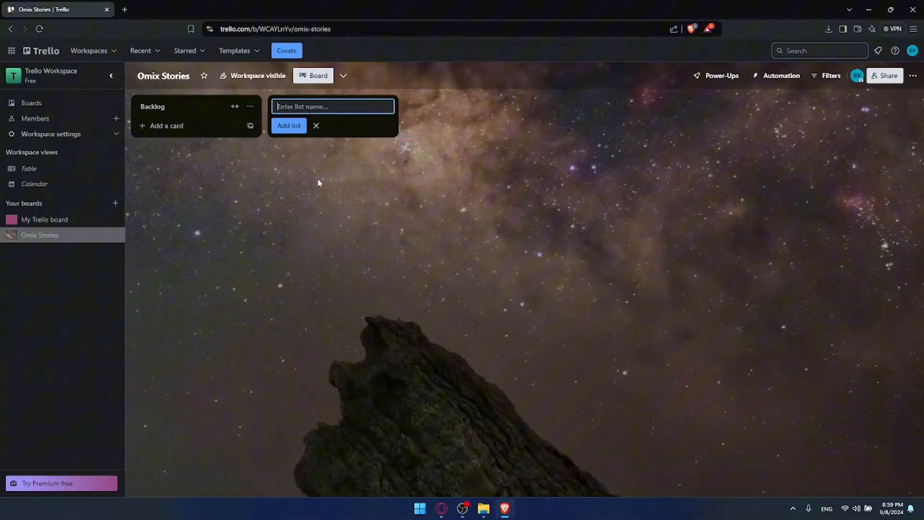
type("In")
key("BackSpace")
key("BackSpace")
type("InProgress")
key("Left")
key("Left")
key("Left")
key("Left")
key("Left")
key("Left")
key("Left")
key("Return")
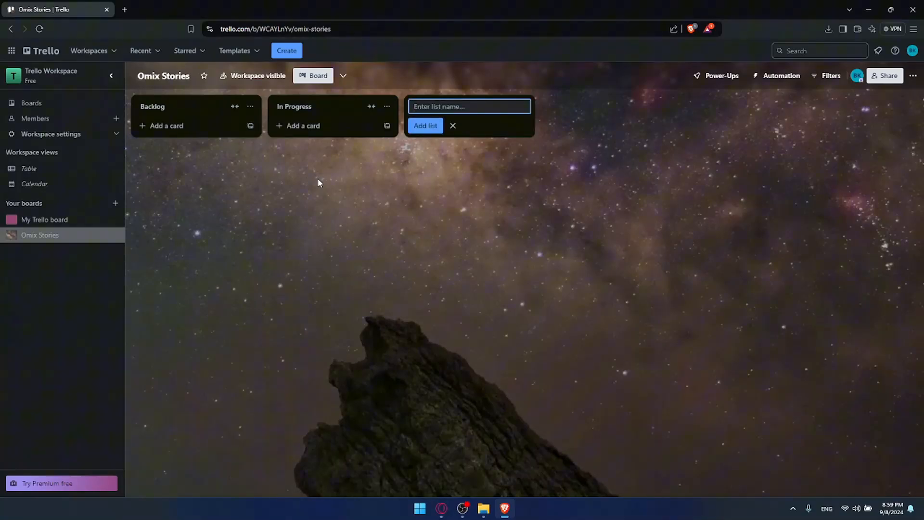
type("Completed")
key("Return")
left_click(589, 126)
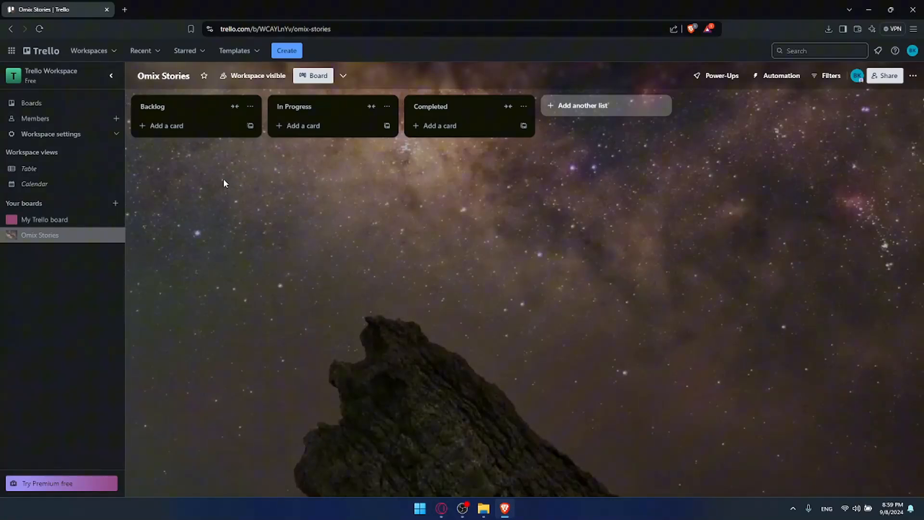
Step: Add the Backlog card 'As a new user, I want to create an account, so that i can access the platform.'
left_click(171, 129)
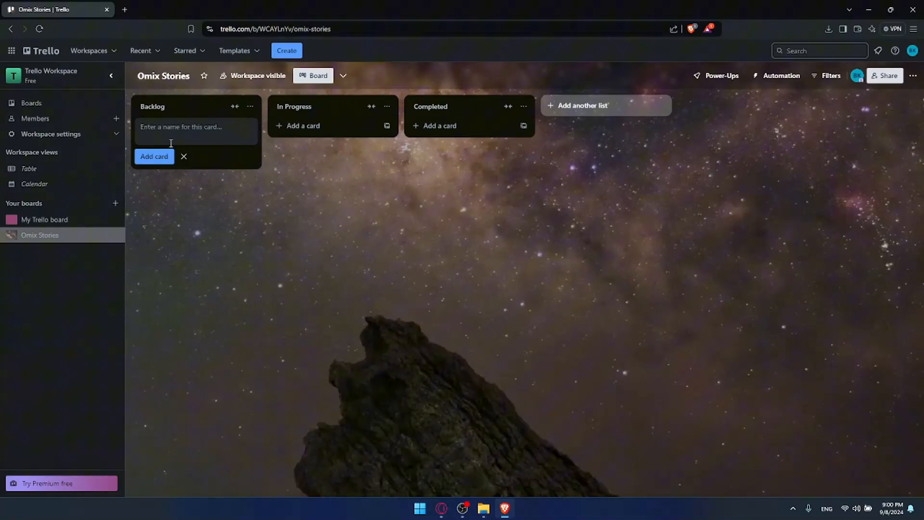
type("As a new user, I want to vi")
key("BackSpace")
type("create an account")
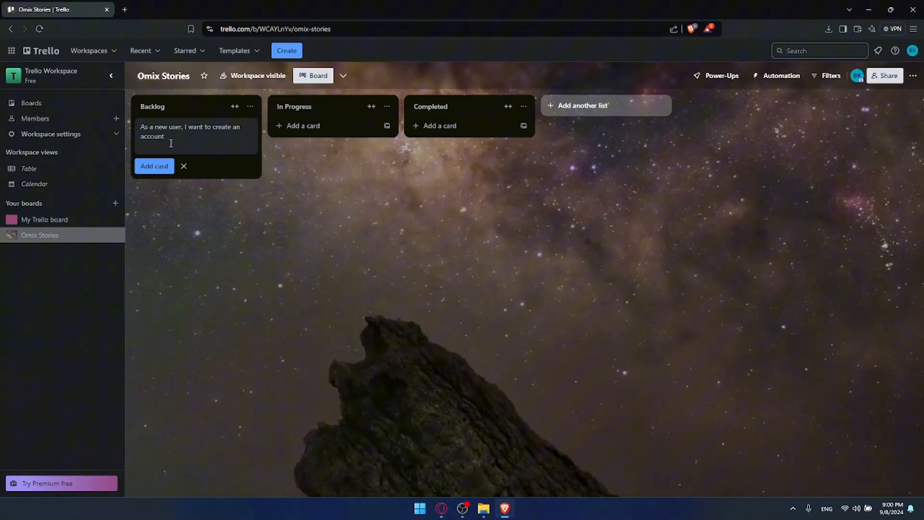
type(", so that i can access the platfor")
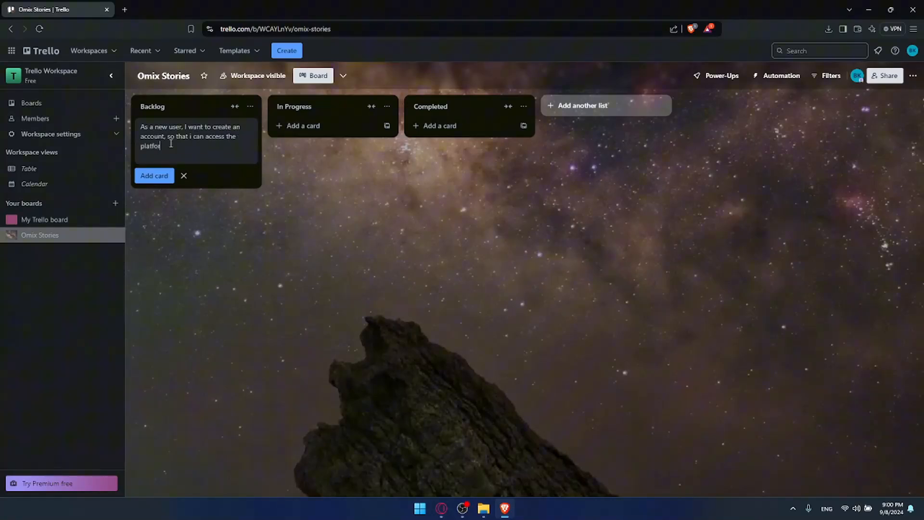
type("m.")
key("Return")
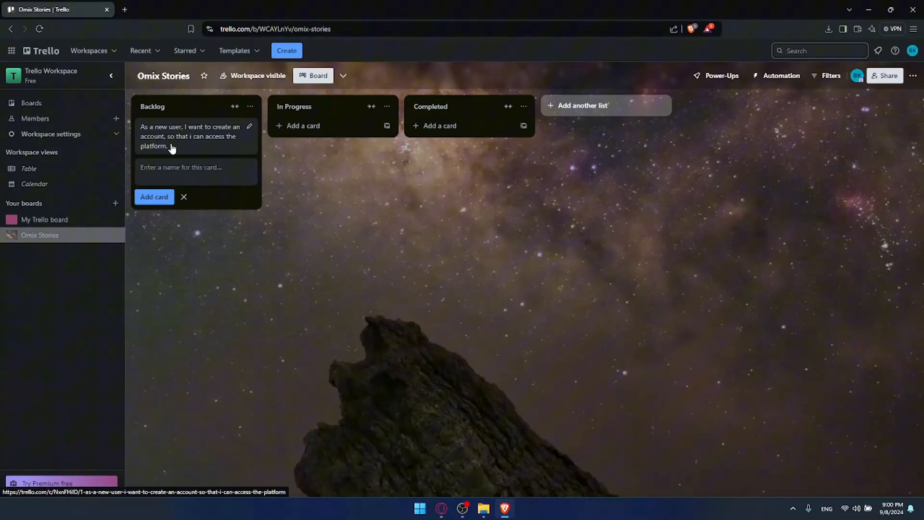
left_click(278, 169)
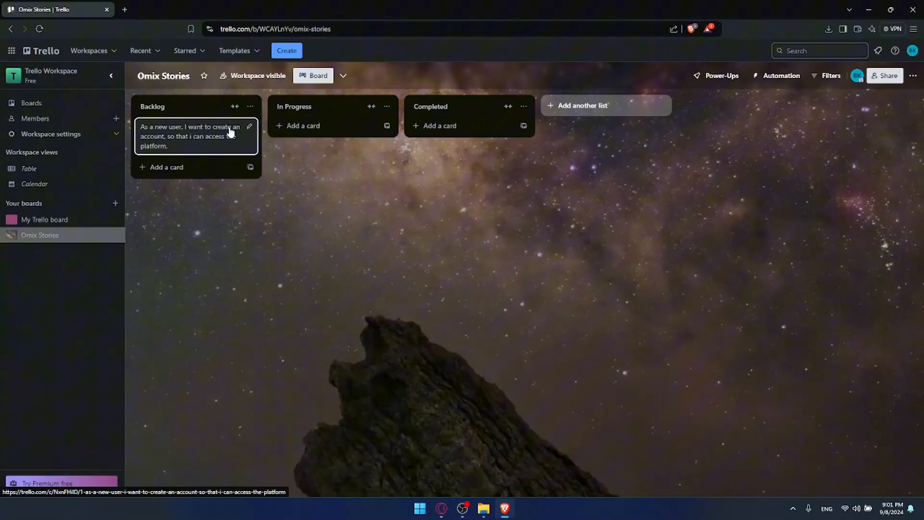
Step: Create a 'Priority' label on the user-story card, replacing the plain red label
left_click(249, 126)
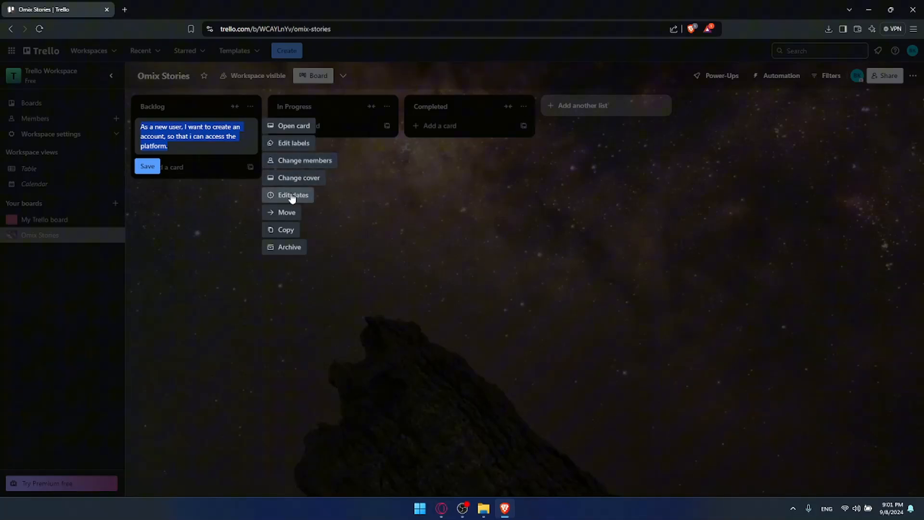
left_click(295, 144)
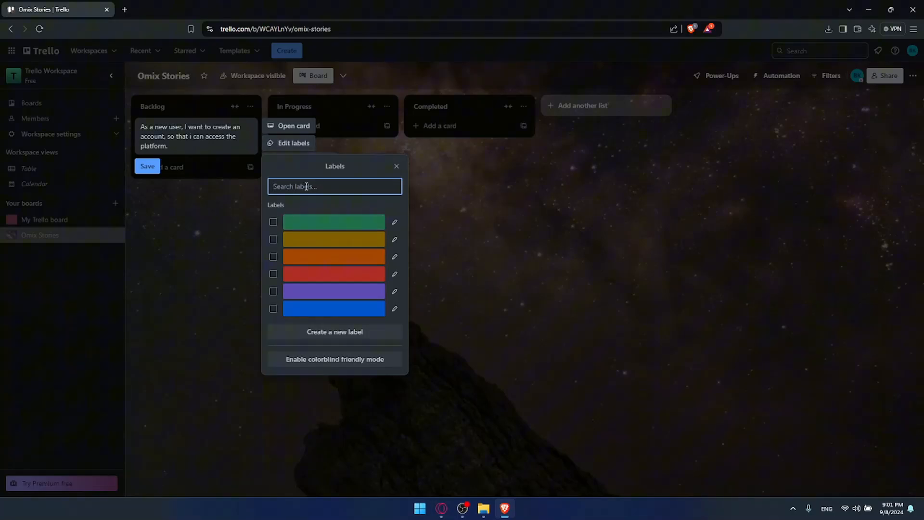
type("Prio")
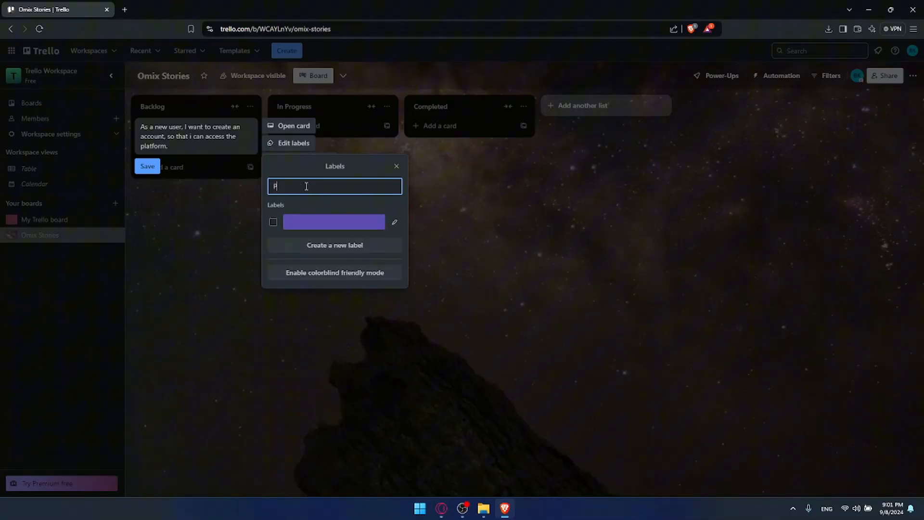
key("BackSpace")
key("BackSpace")
key("BackSpace")
key("BackSpace")
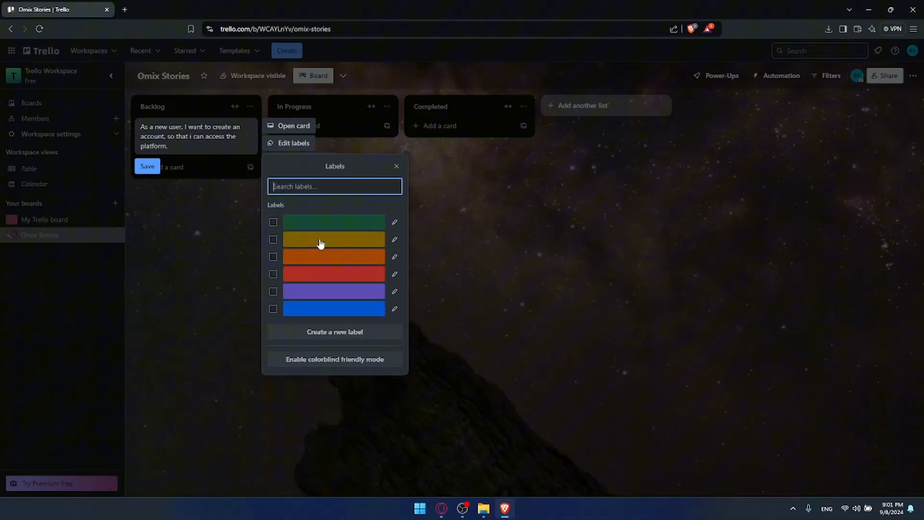
left_click(316, 279)
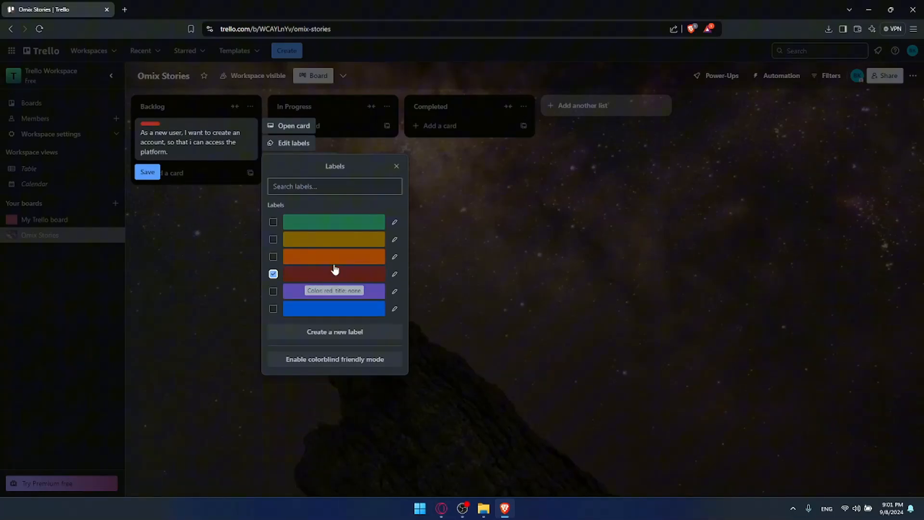
left_click(313, 185)
type("Prio")
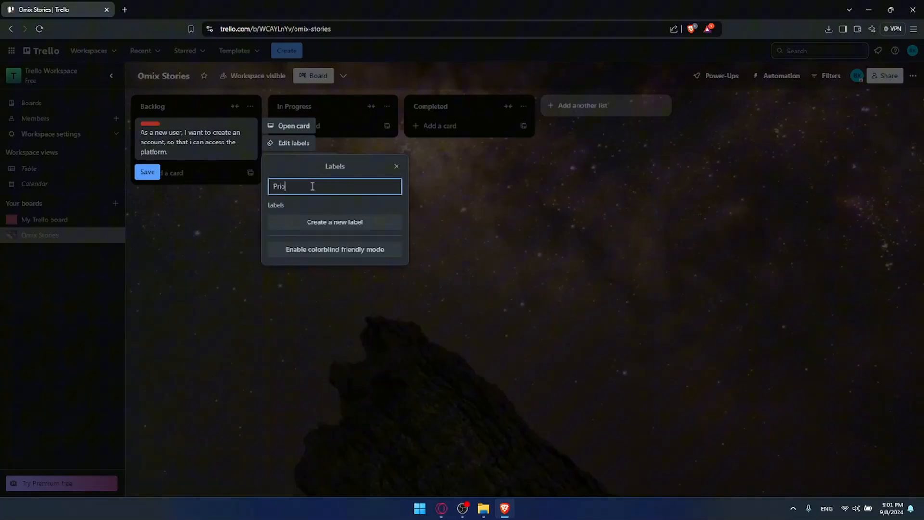
type("rity")
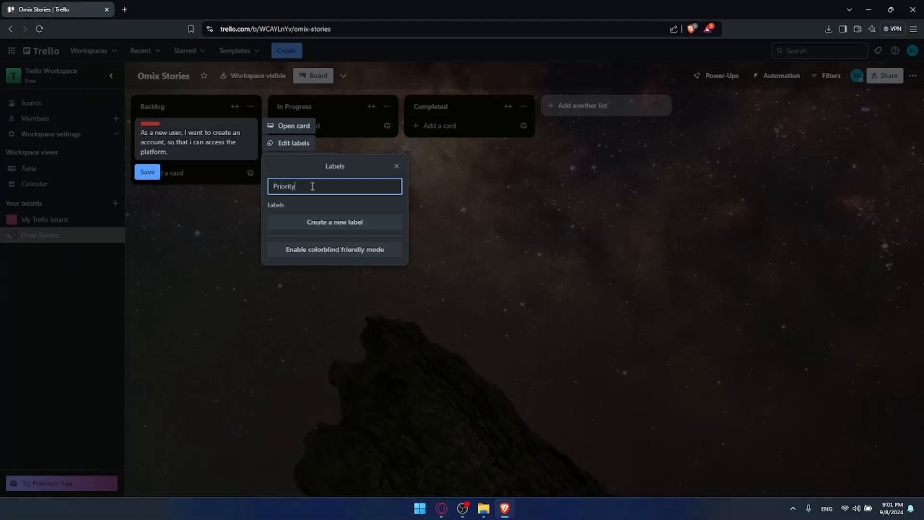
left_click(332, 224)
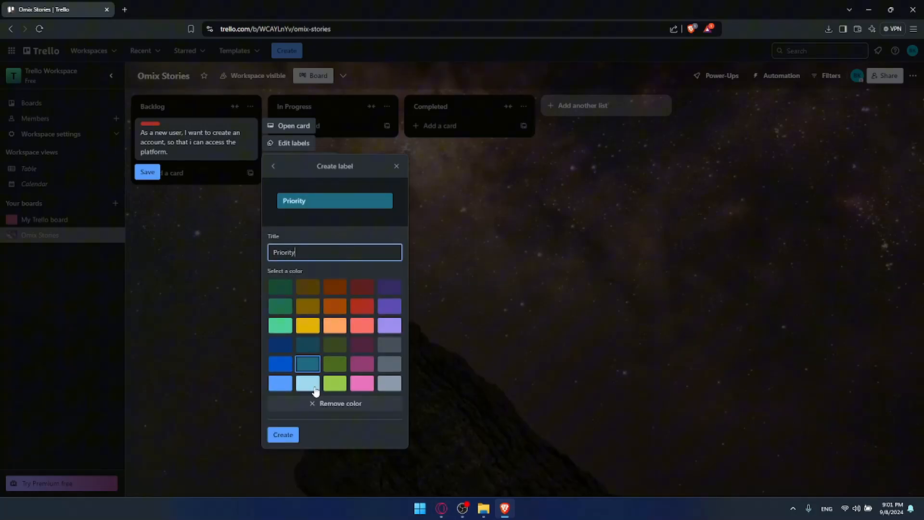
left_click(289, 433)
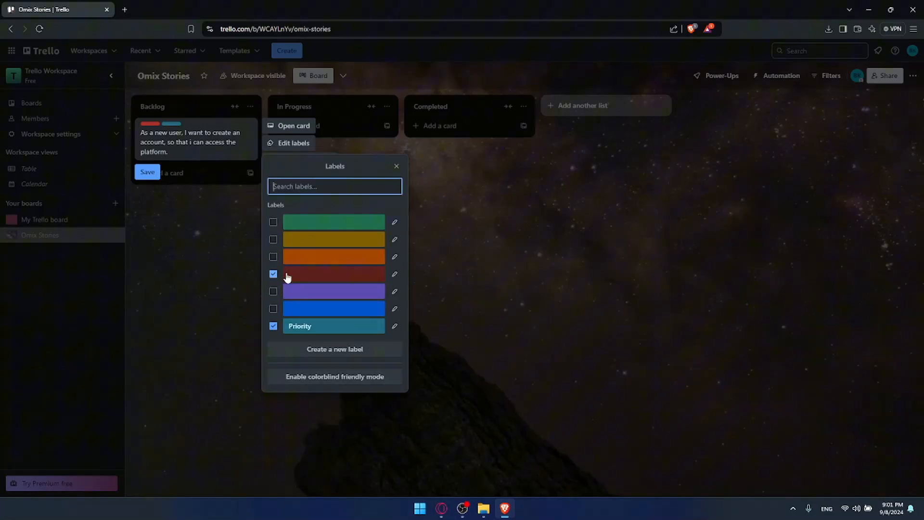
left_click(275, 275)
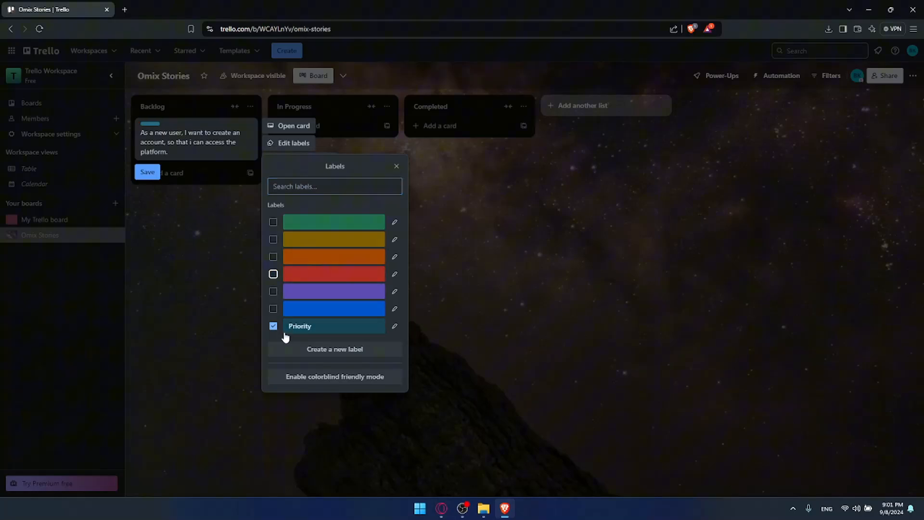
Step: Recolour the Priority label to bright red and save it
left_click(394, 326)
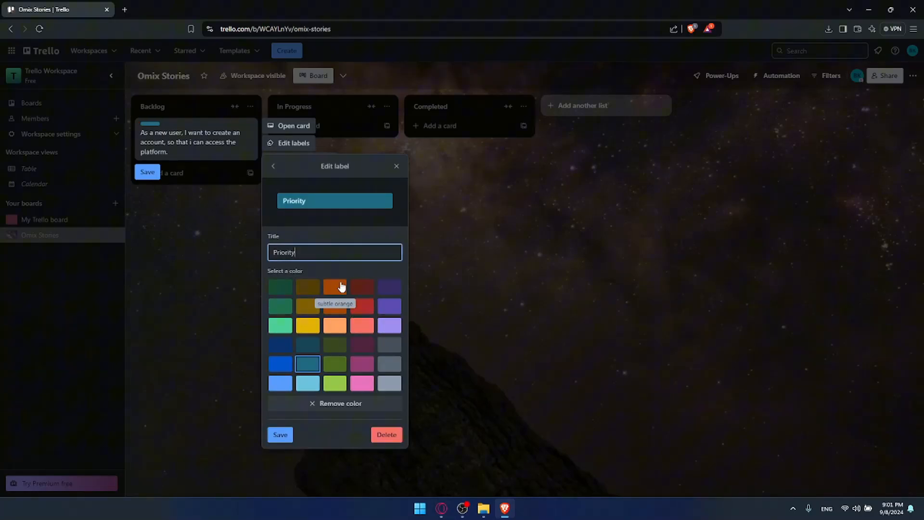
left_click(362, 287)
left_click(280, 435)
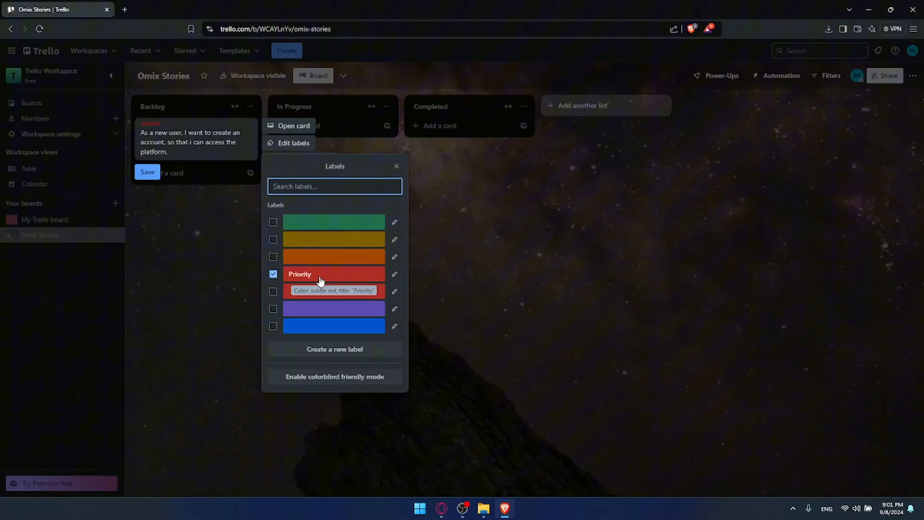
left_click(394, 274)
left_click(362, 306)
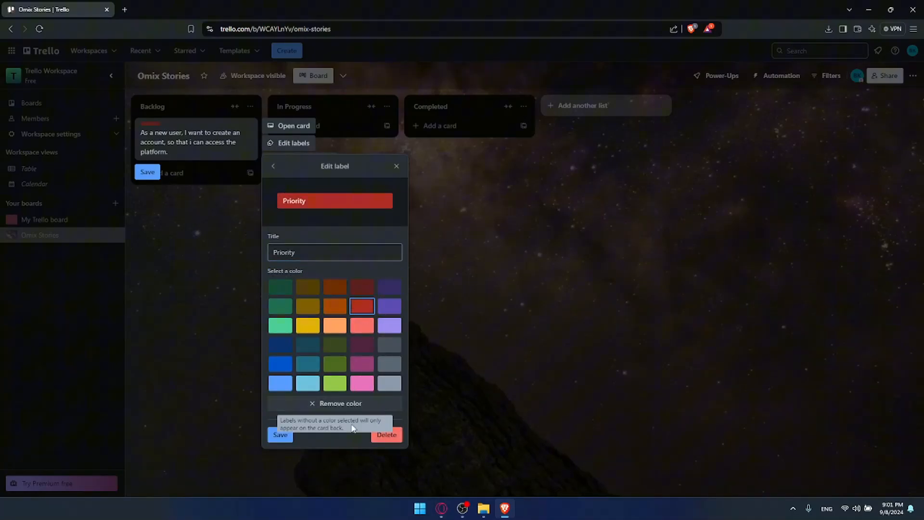
left_click(281, 434)
left_click(438, 277)
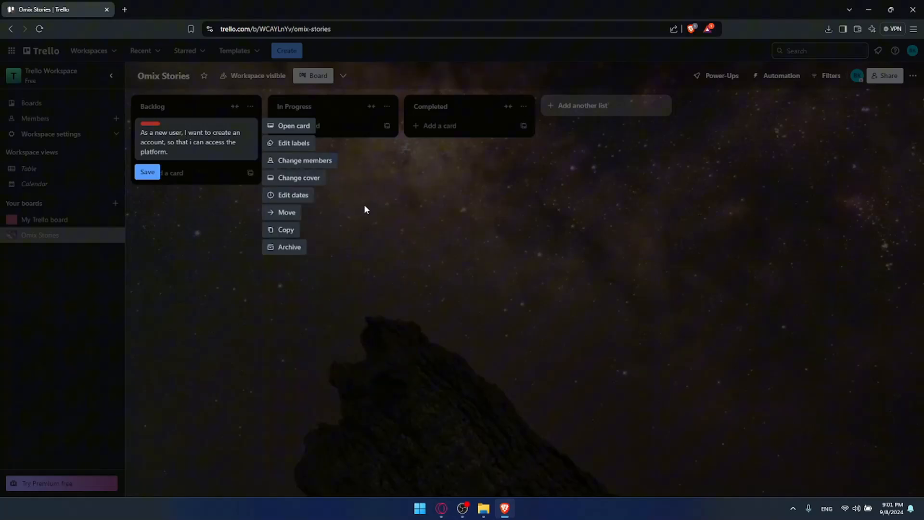
Step: Assign the board member to the red-labelled user-story card and save
left_click(151, 171)
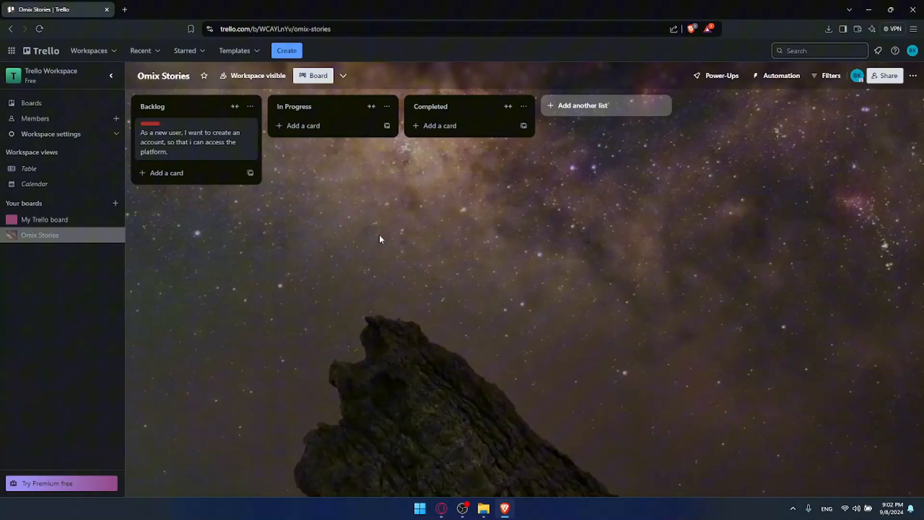
left_click(250, 128)
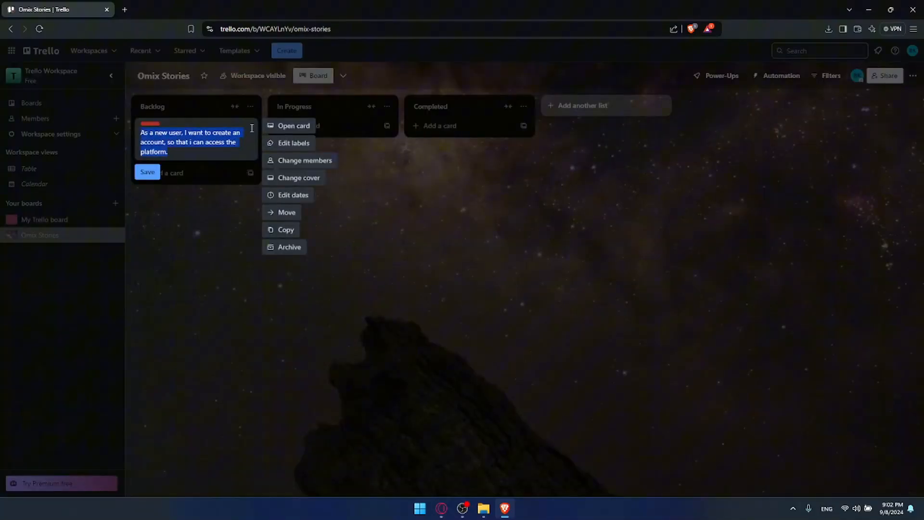
left_click(306, 162)
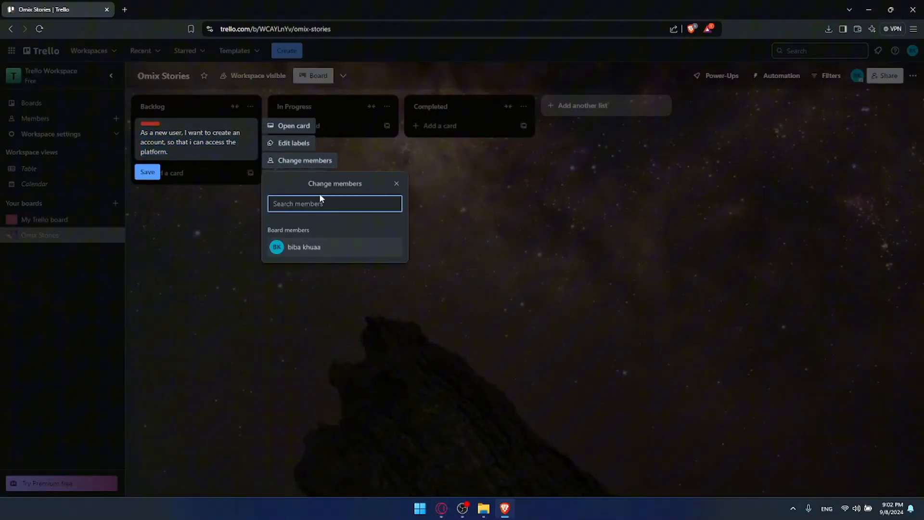
left_click(323, 246)
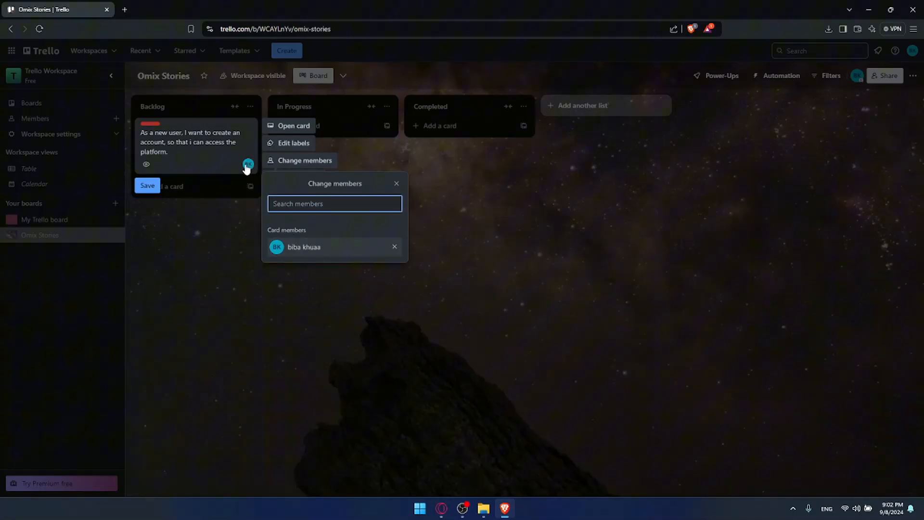
left_click(155, 188)
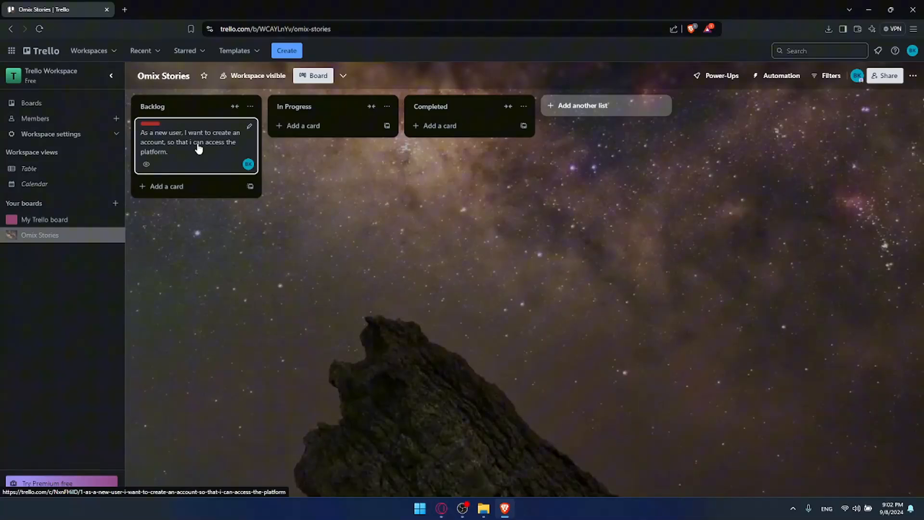
Step: Drag the user-story card from Backlog to Completed, close the Omix Stories tab, and minimise the browser
mouse_move(202, 134)
left_mouse_down()
mouse_move(454, 119)
mouse_move(426, 166)
left_mouse_up()
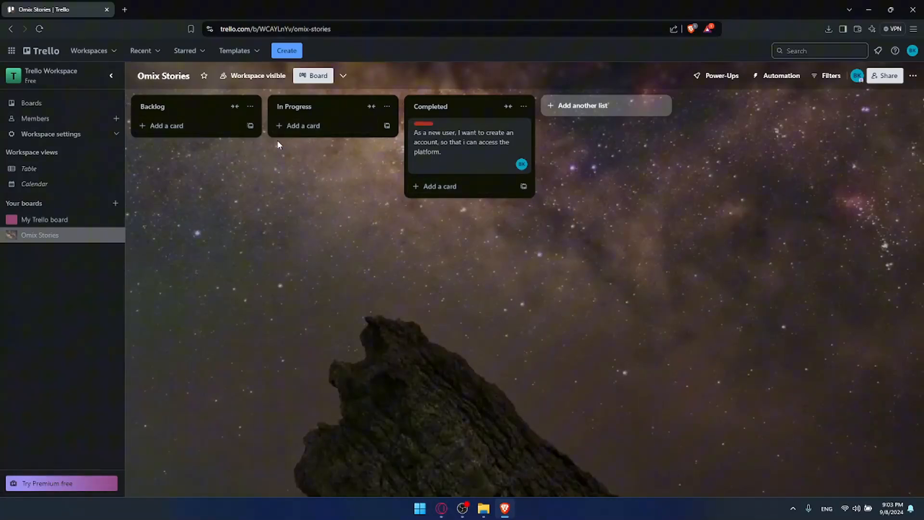
left_click(124, 10)
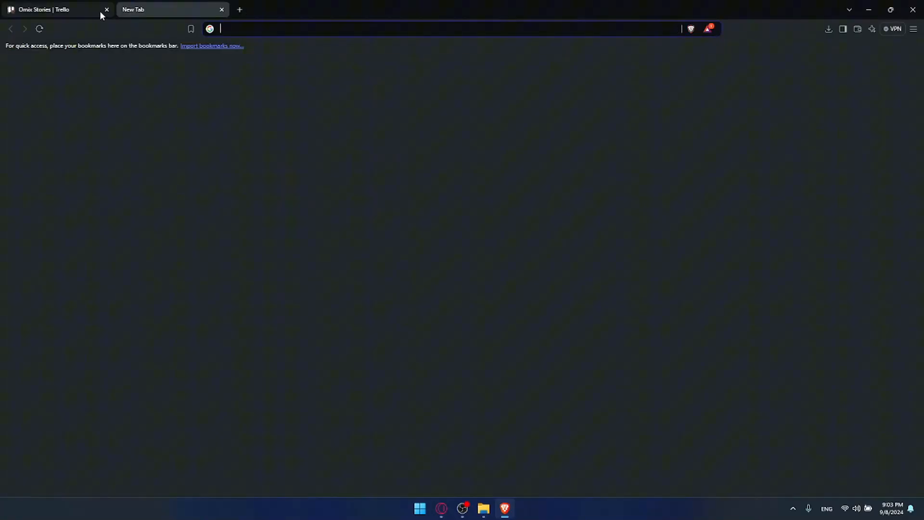
left_click(107, 9)
left_click(861, 7)
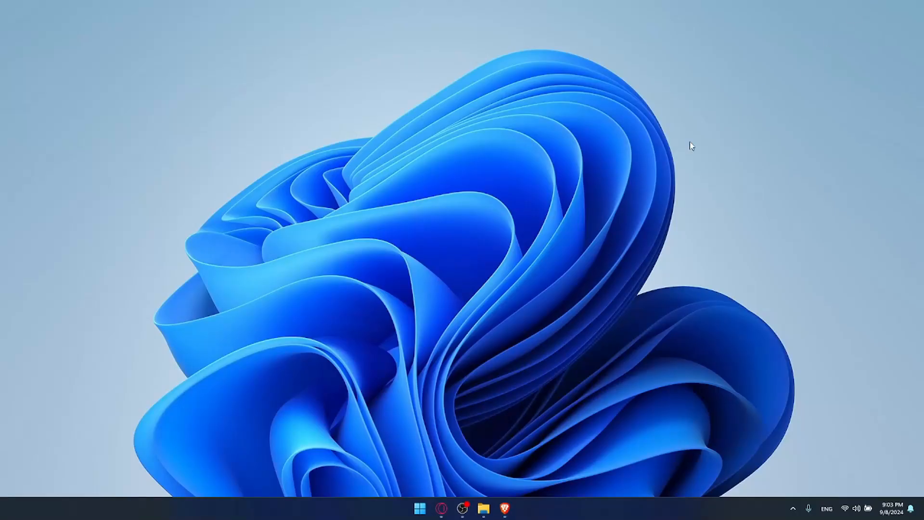